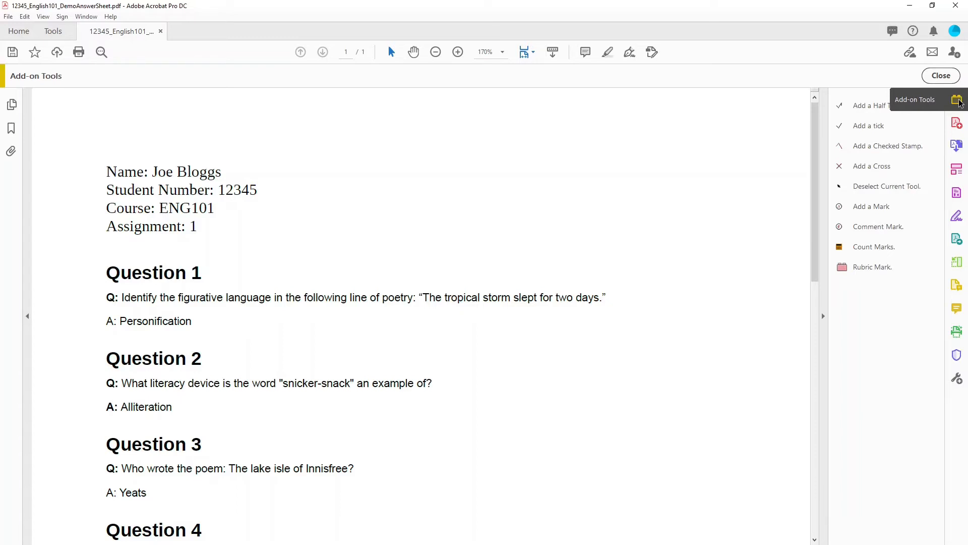
Add ticks with a value of 1 beside the Question 1 and Question 2 answers.
left_click(862, 128)
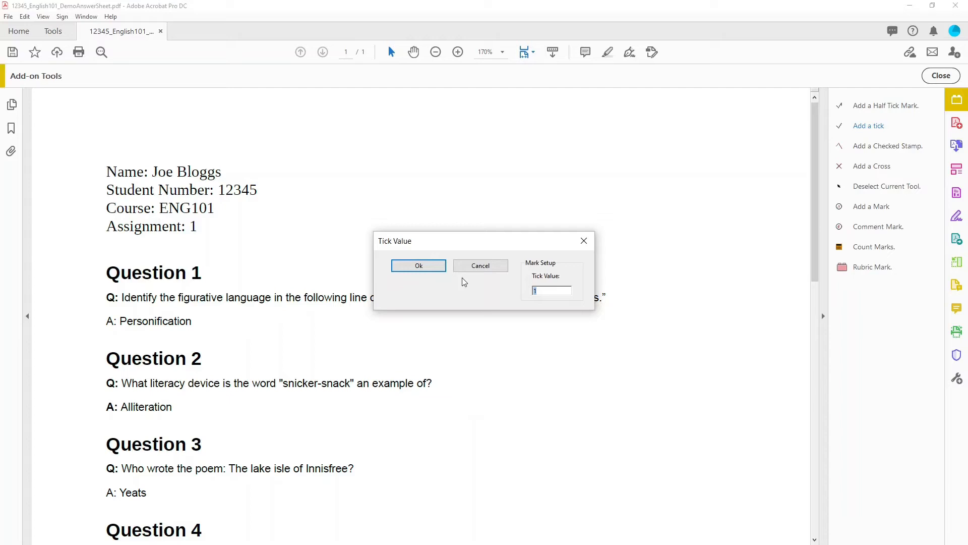
left_click(437, 266)
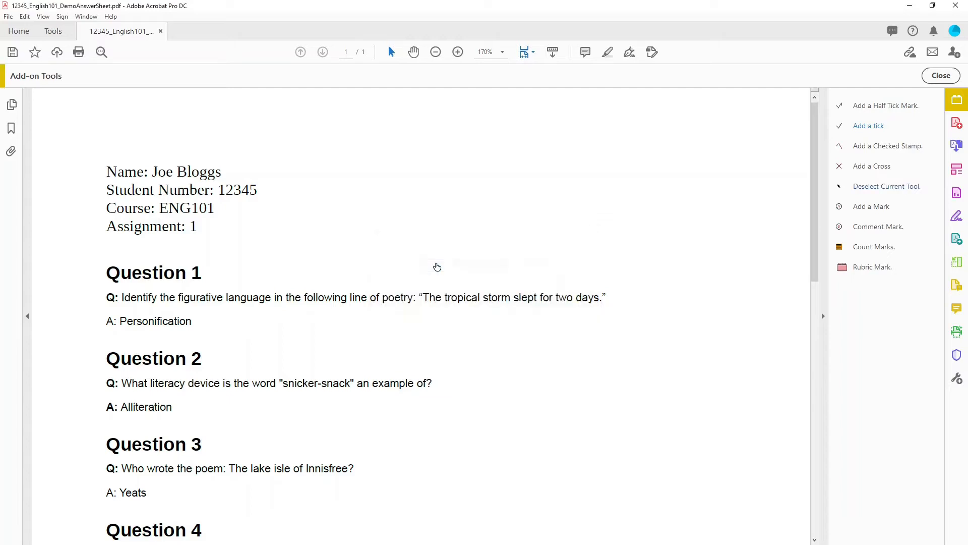
left_click(201, 322)
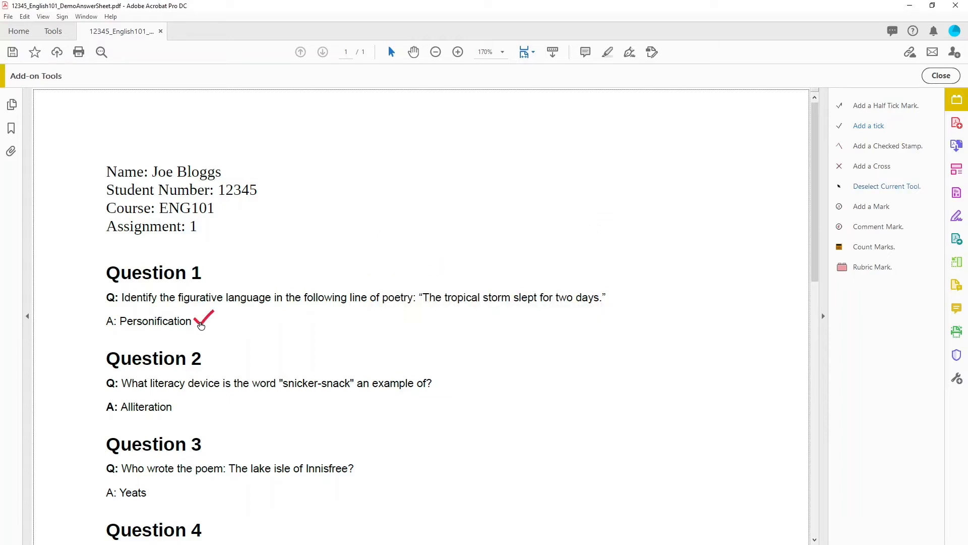
left_click(182, 413)
Add a half tick beside the Question 3 answer and a cross beside the Question 4 answer.
scroll(182, 412, "down", 5)
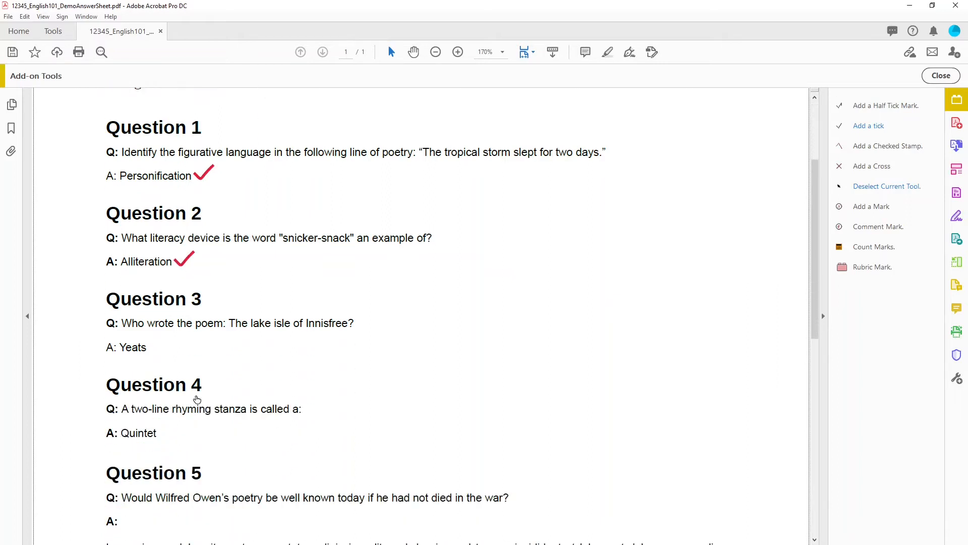
left_click(879, 107)
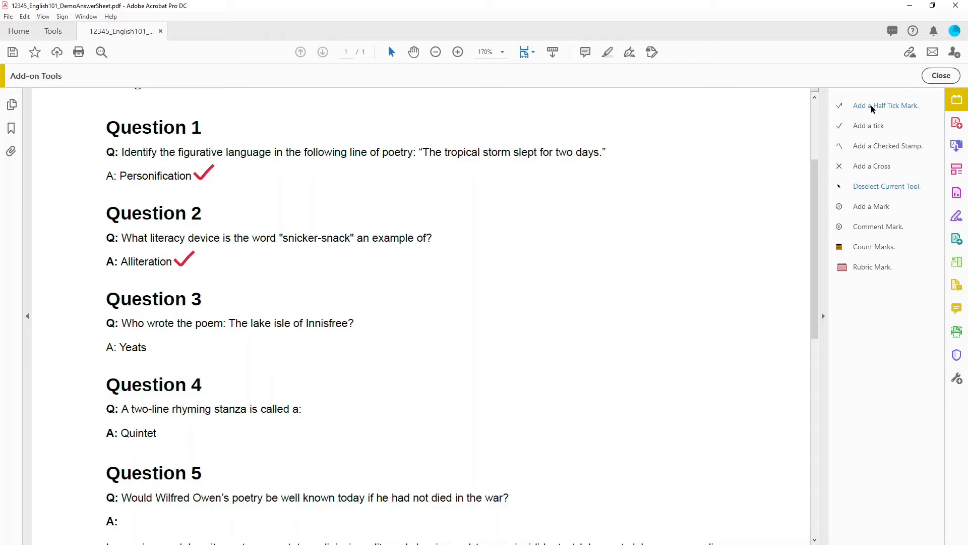
left_click(158, 350)
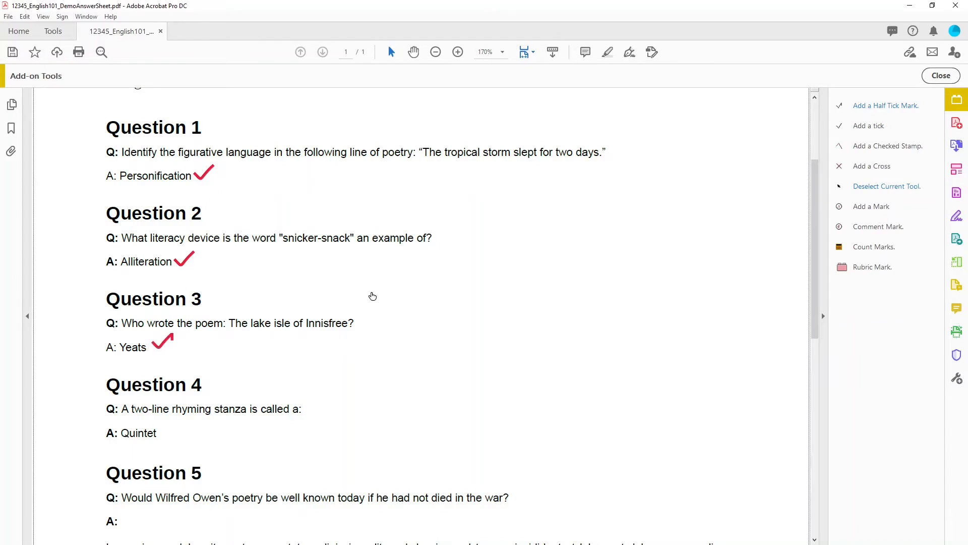
left_click(866, 163)
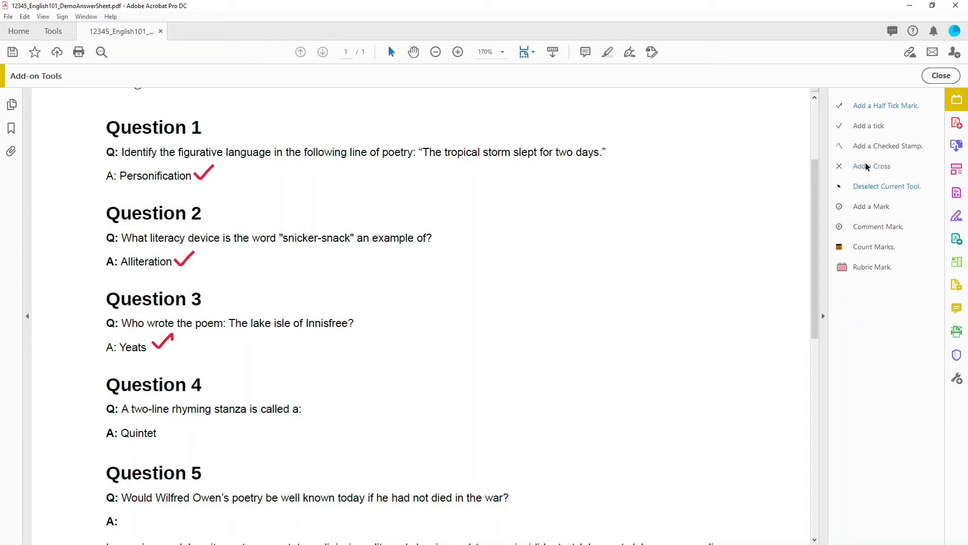
left_click(167, 433)
Place eight checked stamps across the Question 5 answer, two in each of its four paragraphs.
scroll(158, 409, "down", 6)
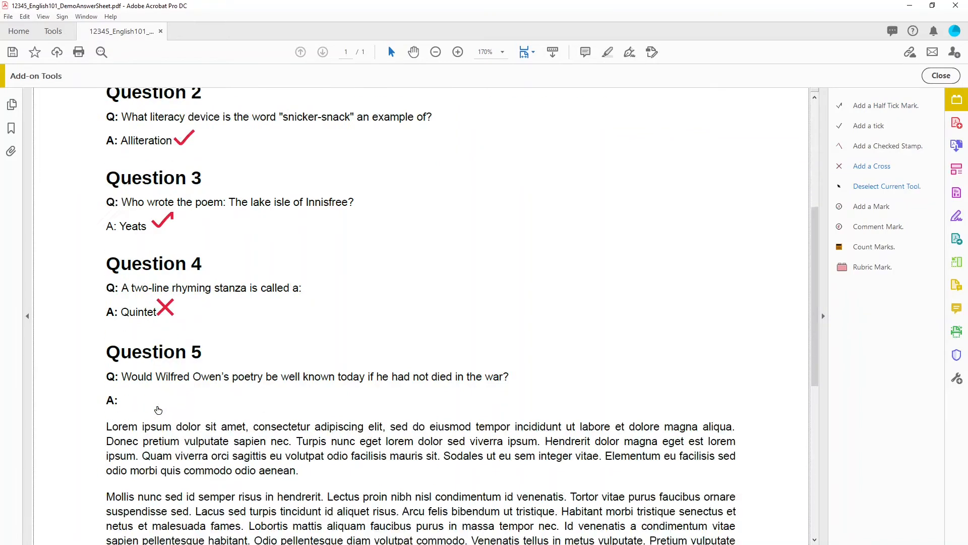
scroll(158, 410, "down", 1)
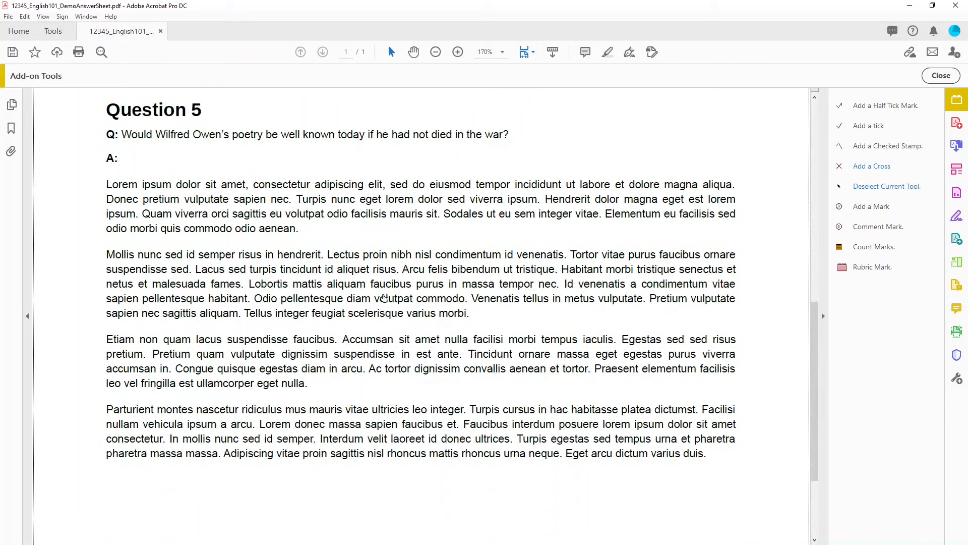
left_click(884, 145)
left_click(315, 198)
left_click(574, 215)
left_click(218, 270)
left_click(469, 294)
left_click(277, 359)
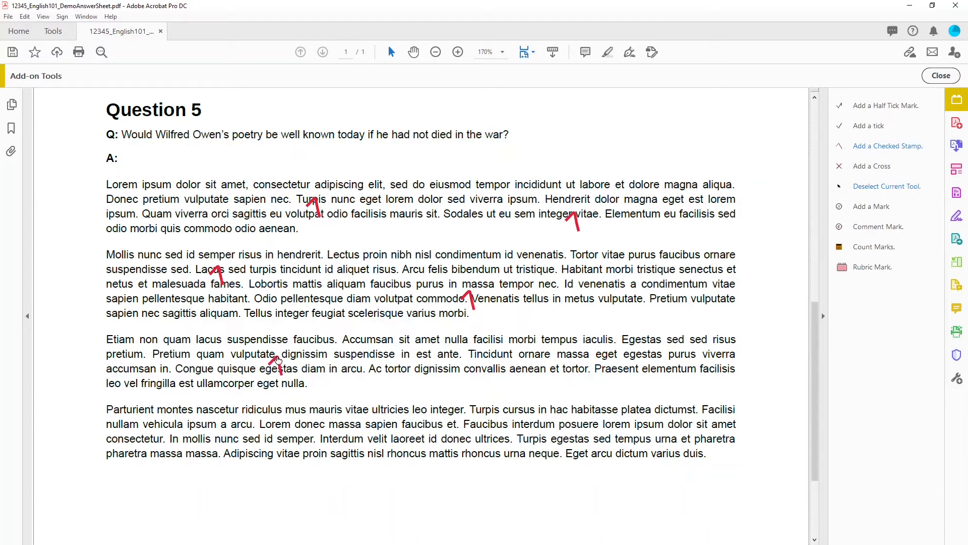
left_click(584, 369)
left_click(254, 429)
left_click(603, 451)
Add a mark of 3 below the Question 5 answer for the criterion "Q5 - Grammar".
scroll(588, 411, "down", 3)
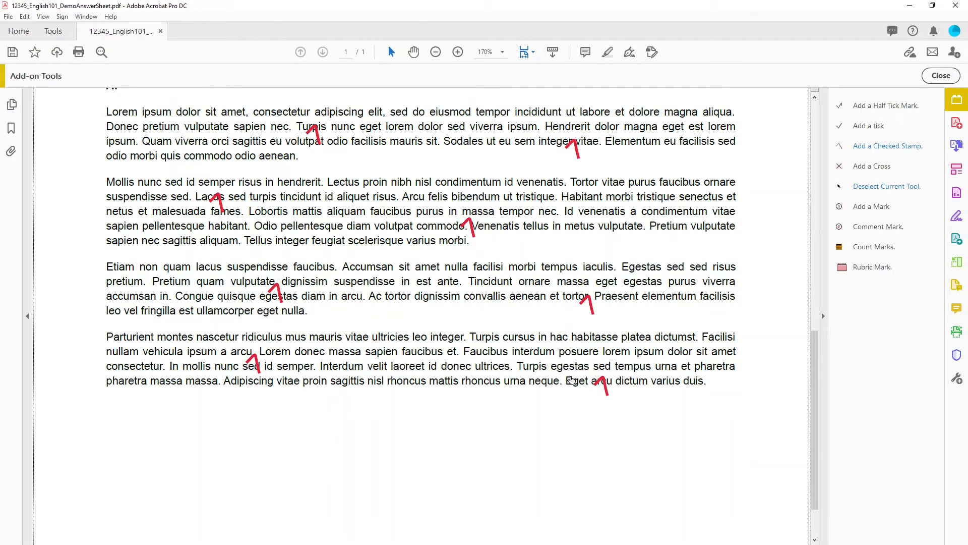
left_click(869, 207)
left_click(184, 423)
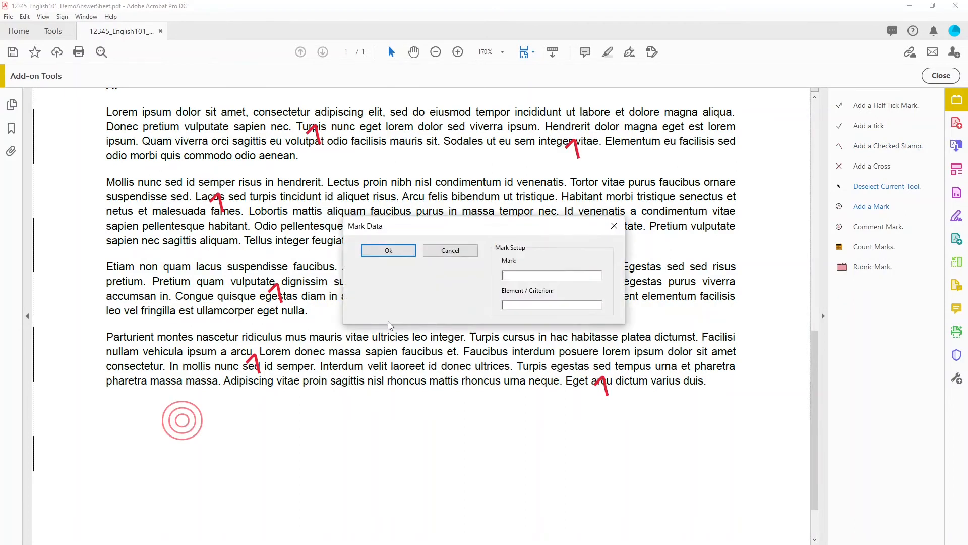
left_click(522, 305)
type("Q5 - Grammar")
type("3")
left_click(387, 252)
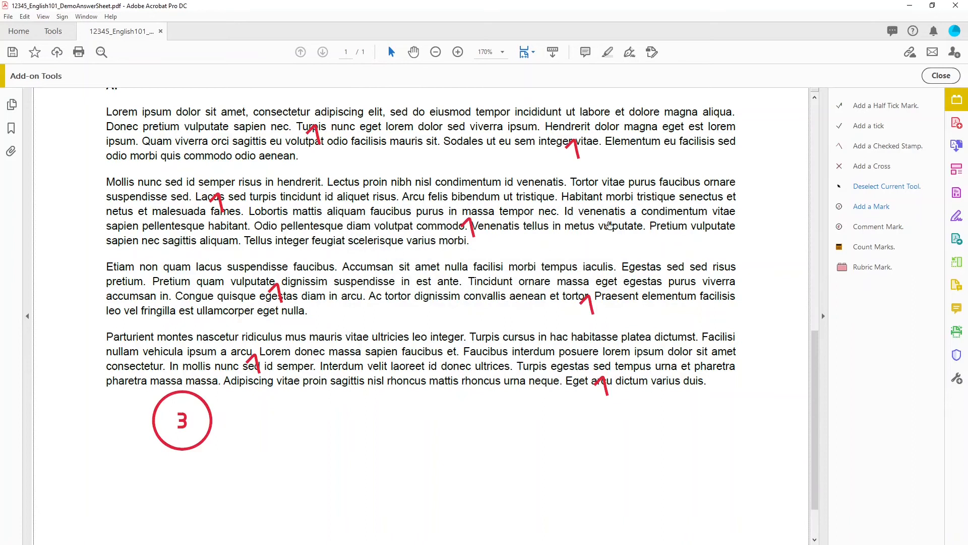
Add a comment mark of 14 below the Question 5 answer for "Q5 - Argument Structure" with the comment "Well Done!".
left_click(872, 230)
left_click(345, 410)
type("14")
key("Tab")
type("Q5 - Argument Structure")
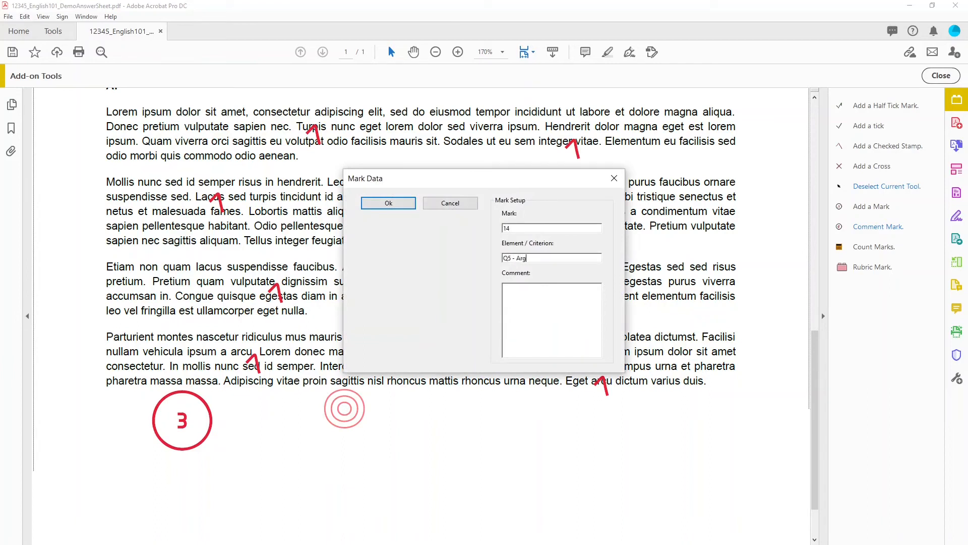
left_click(550, 317)
type("Well Done!")
left_click(376, 207)
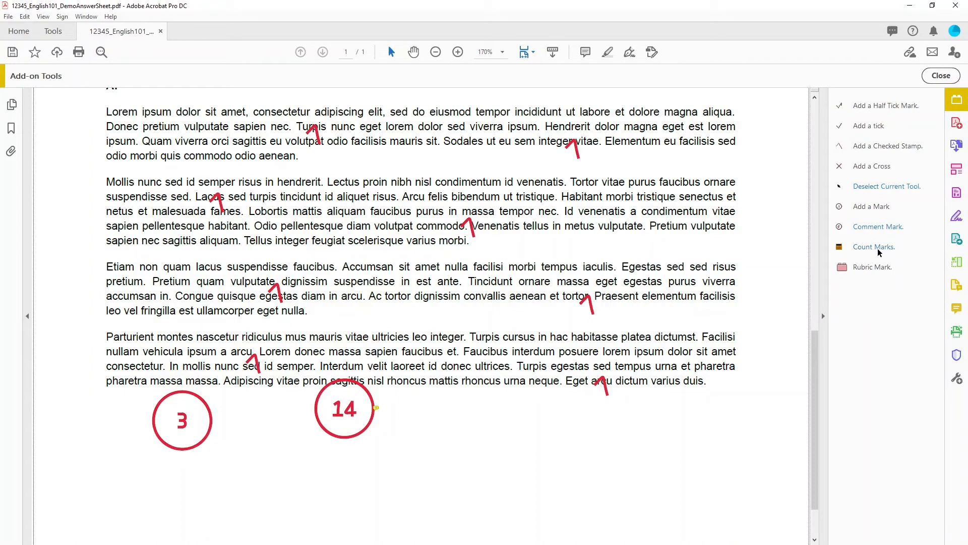
Count the marks out of a total of 20 to generate the results page.
left_click(878, 248)
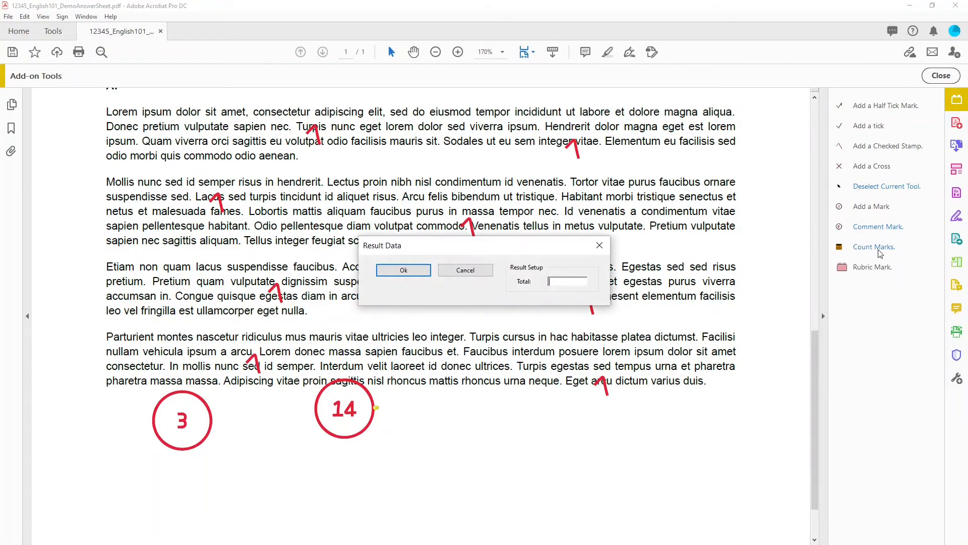
type("20")
left_click(409, 272)
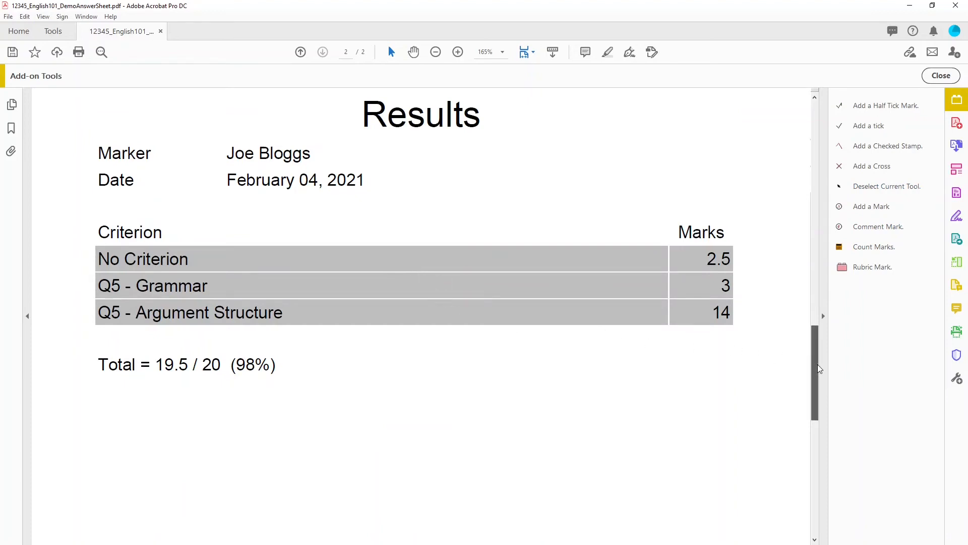
Finalize the marked answer sheet from the end of the results page.
left_click_drag(819, 365, 819, 484)
left_click(84, 523)
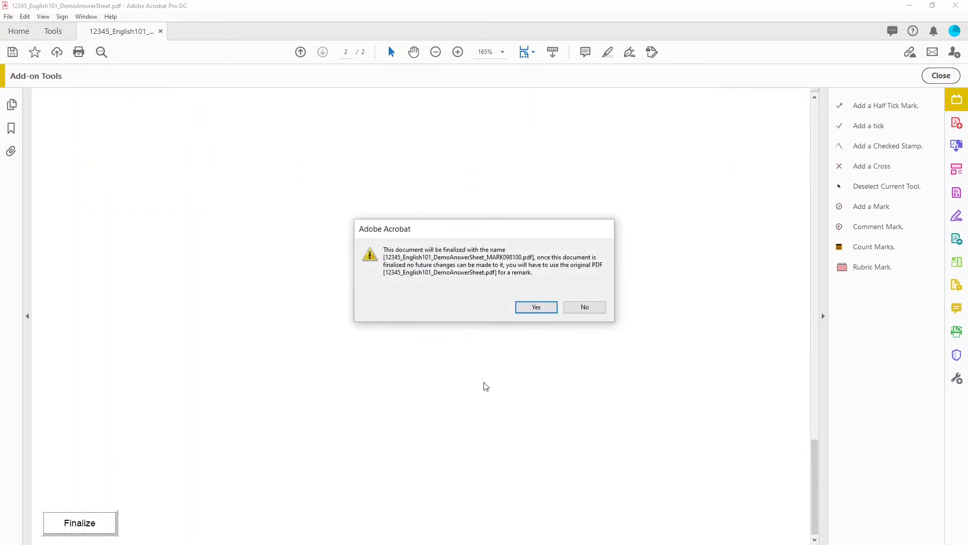
left_click(536, 307)
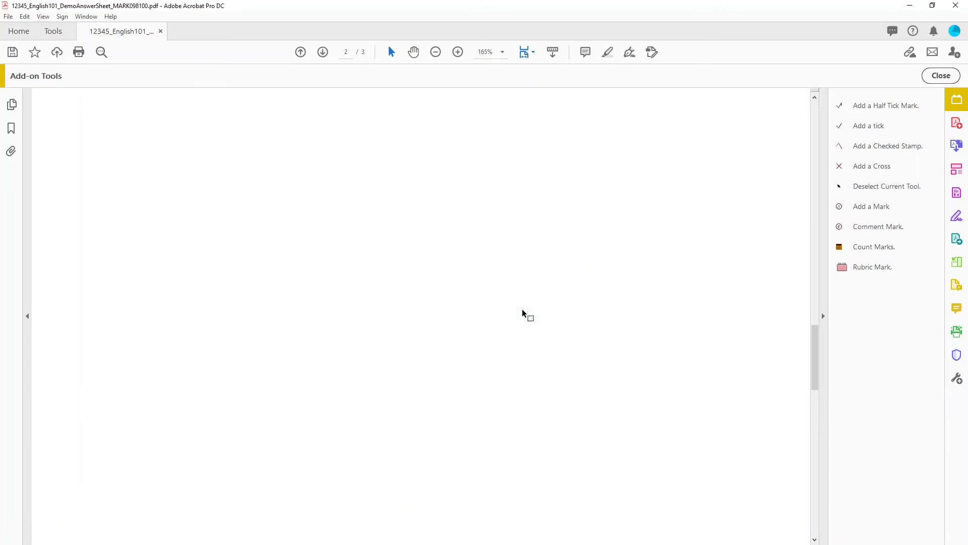
Review the finalized document's comments and marked pages, and try selecting the tick tool on it.
left_click_drag(816, 354, 819, 407)
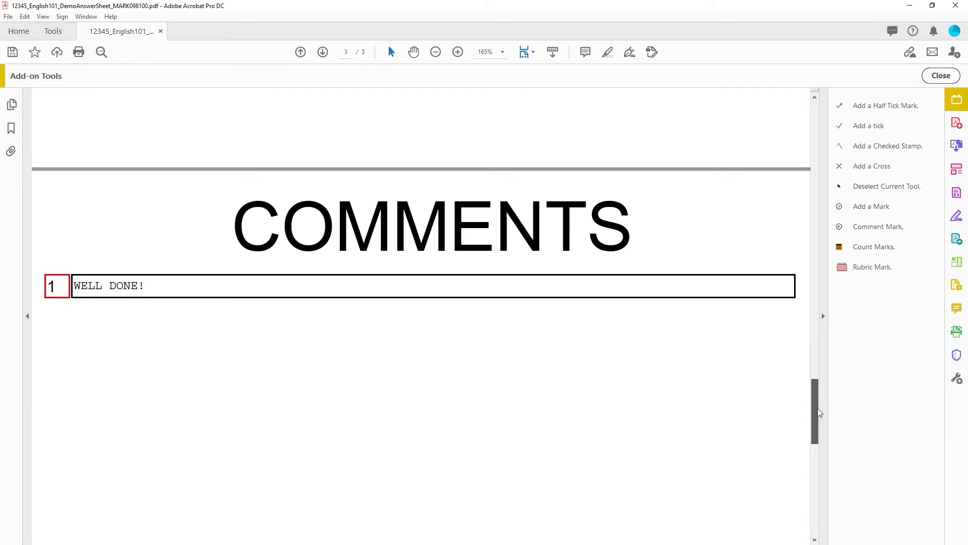
left_click_drag(819, 407, 817, 124)
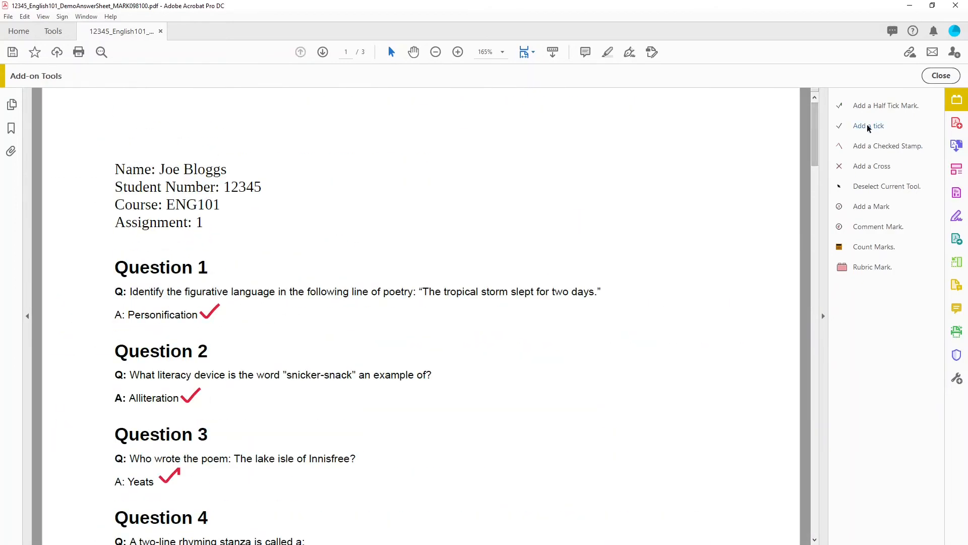
left_click(868, 126)
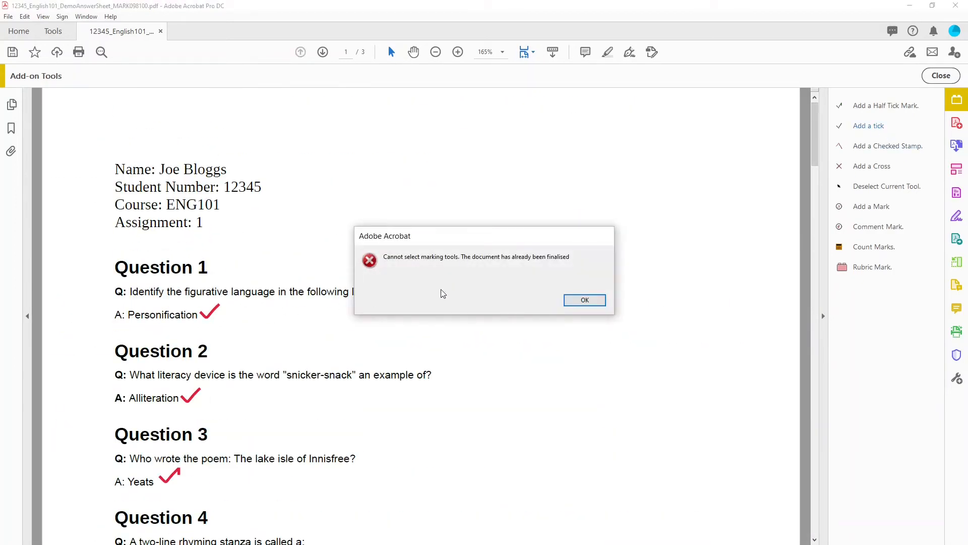
left_click(570, 303)
Close the finalized document without saving changes, and open the original demo answer sheet PDF from the desktop in a maximized window.
left_click(954, 7)
left_click(532, 299)
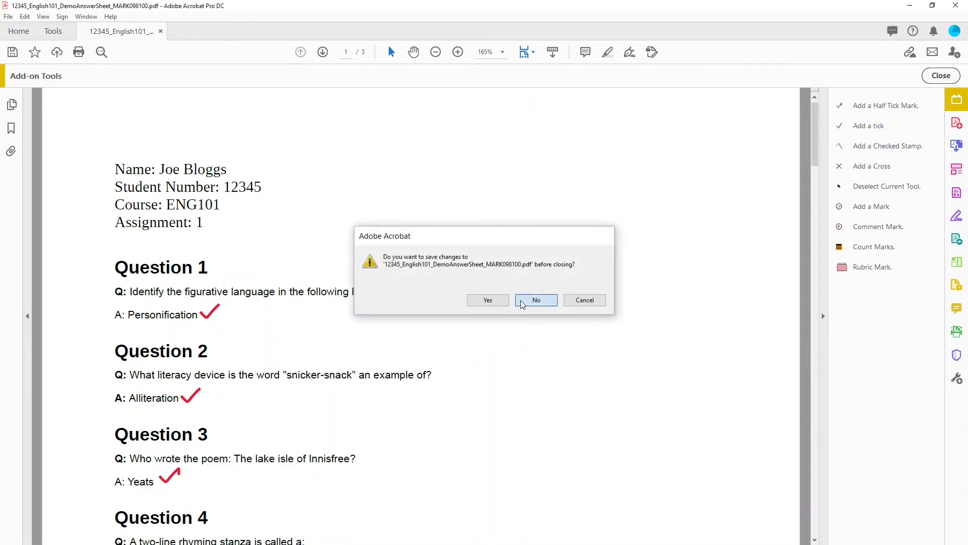
left_click(25, 71)
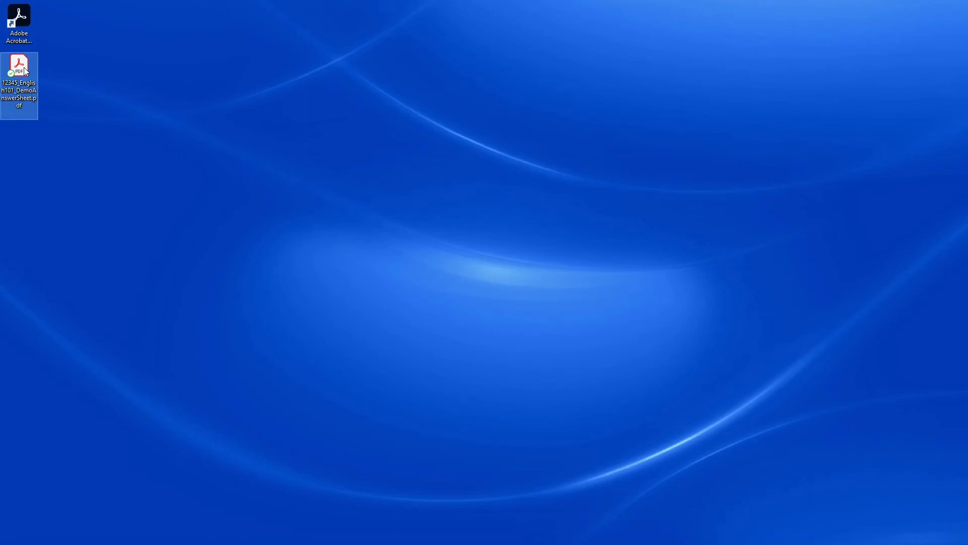
right_click(24, 69)
left_click(97, 77)
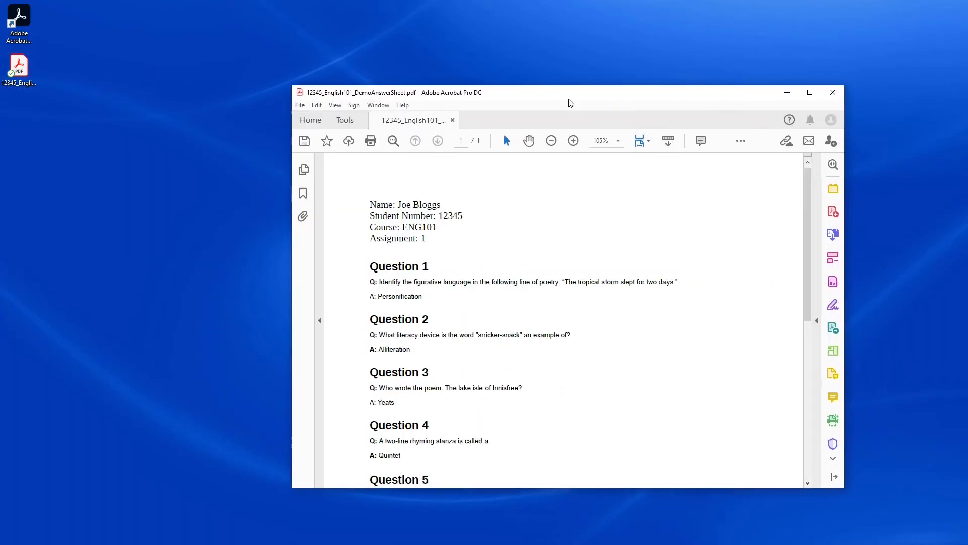
double_click(560, 94)
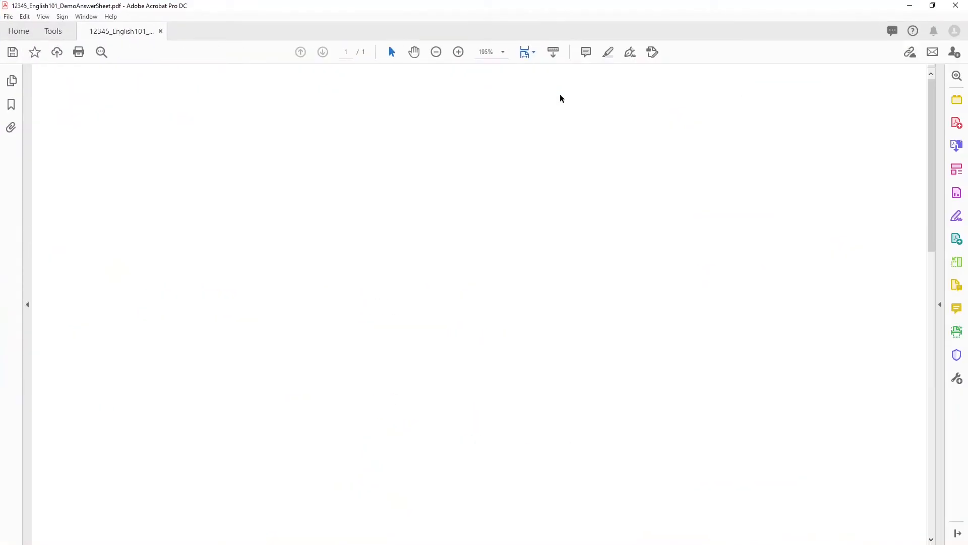
Attach the marking rubric DemoRubric.json to the answer sheet.
left_click(25, 16)
mouse_move(156, 330)
mouse_move(201, 376)
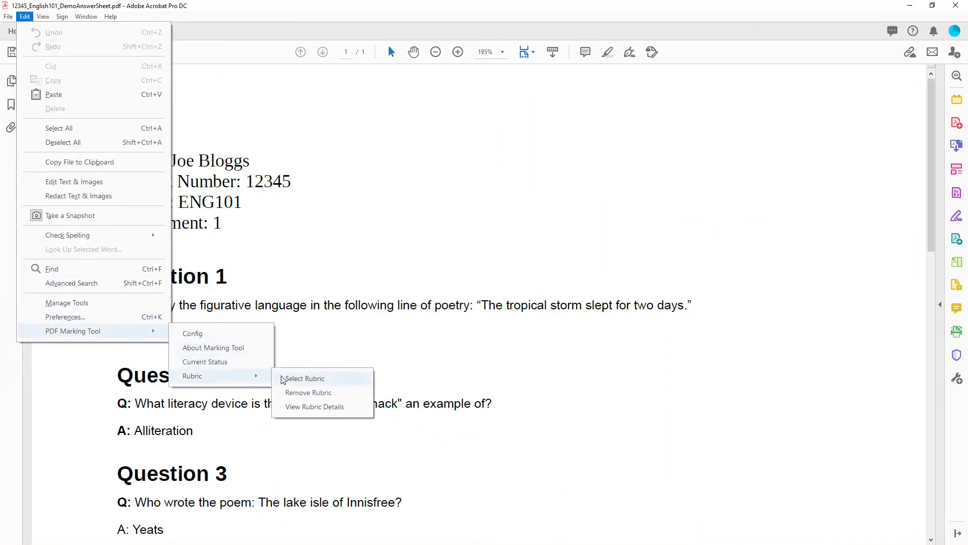
left_click(287, 380)
left_click(526, 303)
left_click(123, 139)
left_click(290, 250)
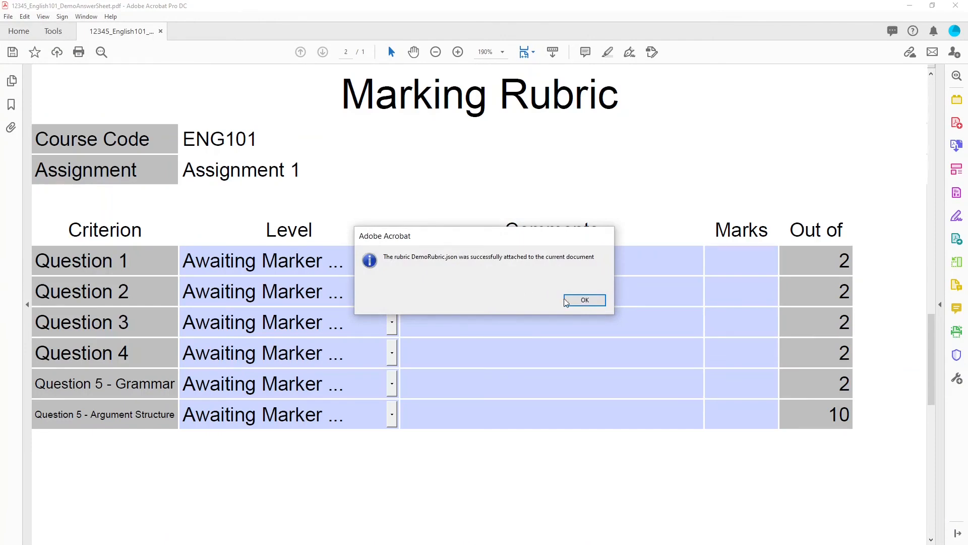
left_click(584, 300)
Apply a rubric mark beside the Question 1 answer with criterion Question 1 and level Correct.
left_click_drag(929, 332, 957, 100)
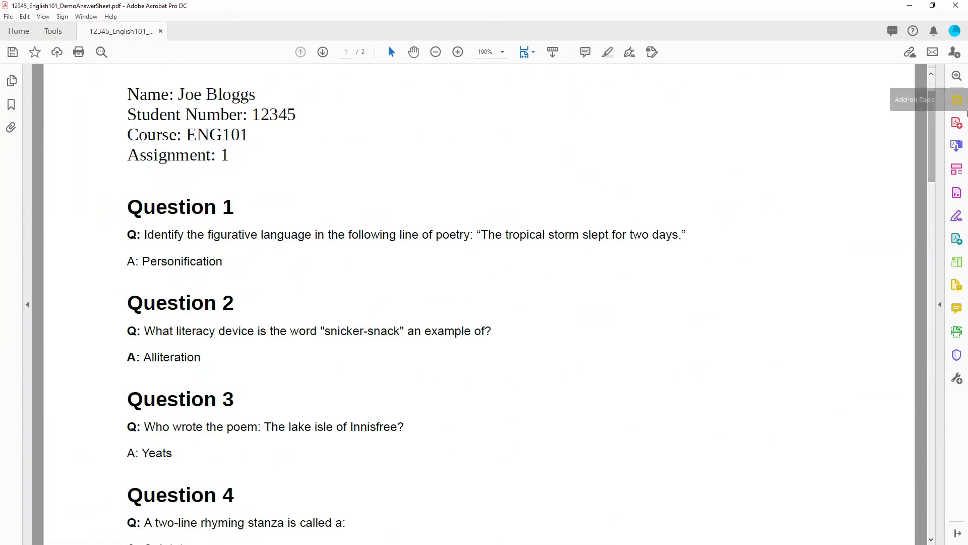
left_click(957, 100)
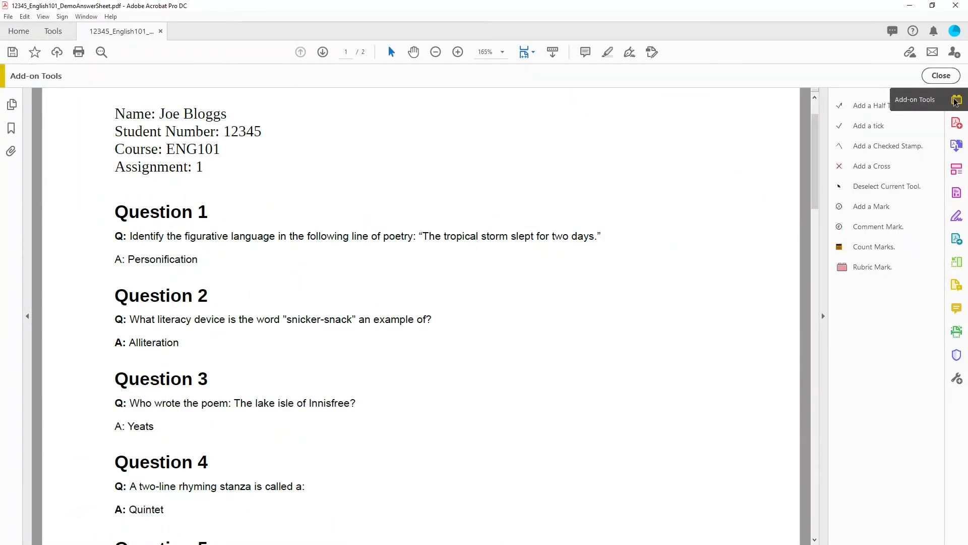
left_click(879, 268)
left_click(211, 259)
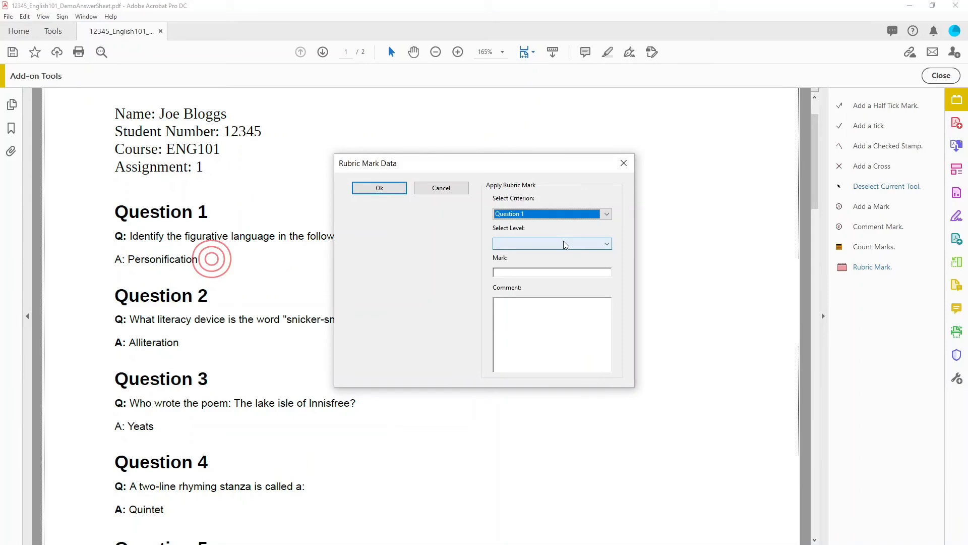
left_click(564, 244)
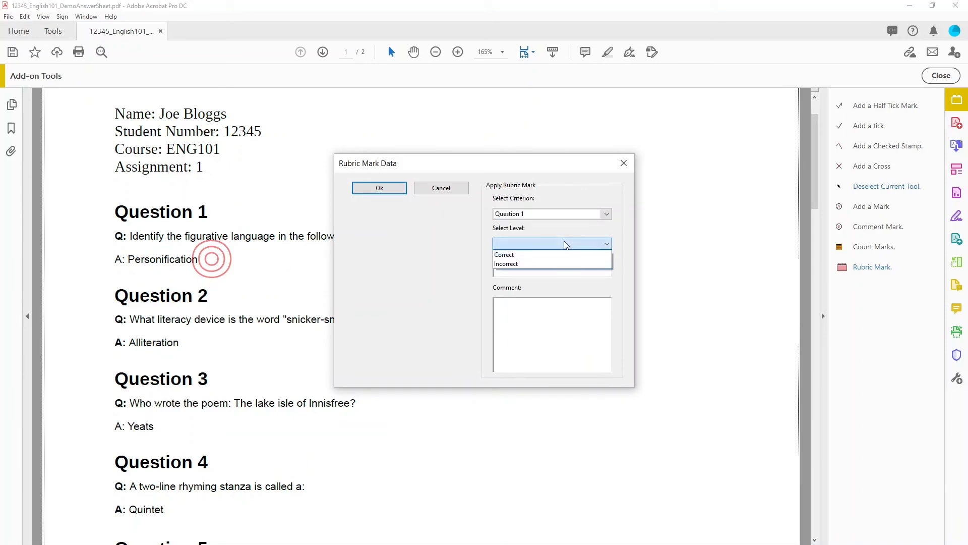
left_click(510, 255)
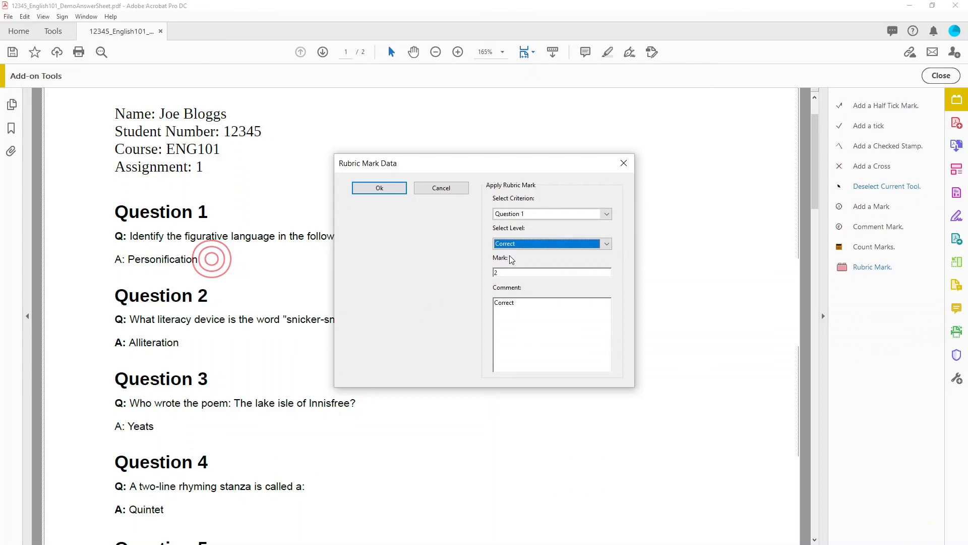
left_click(391, 189)
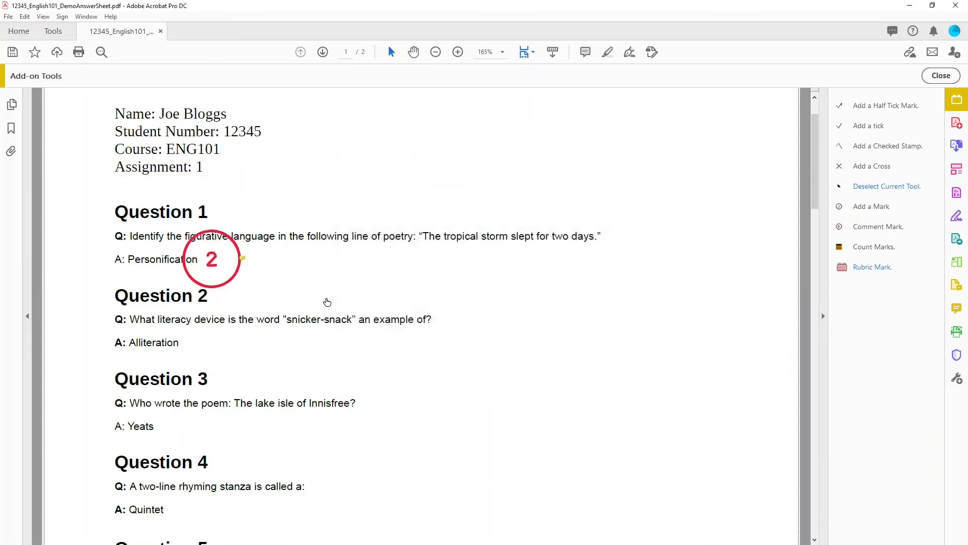
Apply a rubric mark beside the Question 2 answer with level Correct.
left_click(220, 335)
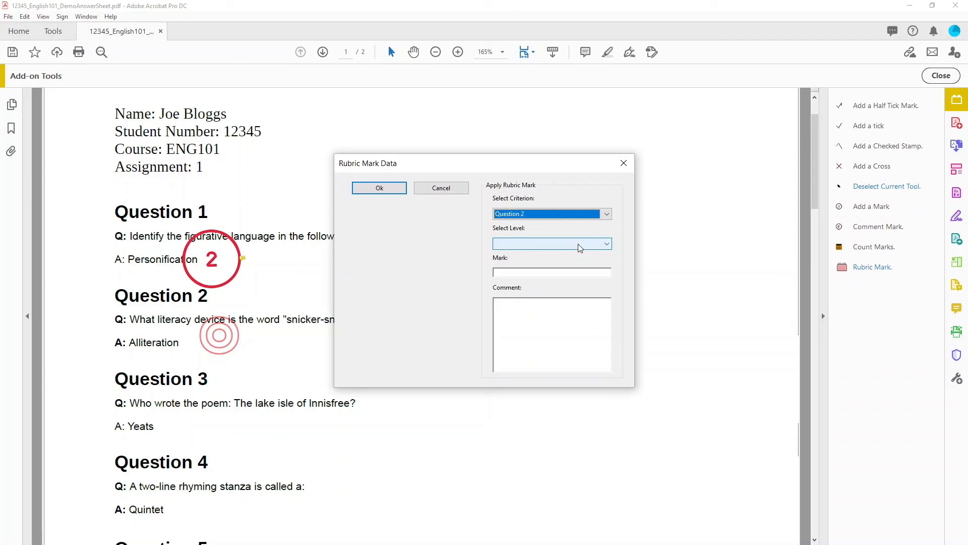
left_click(578, 244)
left_click(519, 254)
left_click(381, 188)
Apply a rubric mark beside the Question 3 answer with level Correct, mark 1 and comment "Correct. William Butler Yeats".
left_click(210, 420)
left_click(549, 244)
left_click(504, 255)
type("William Butler Yeats")
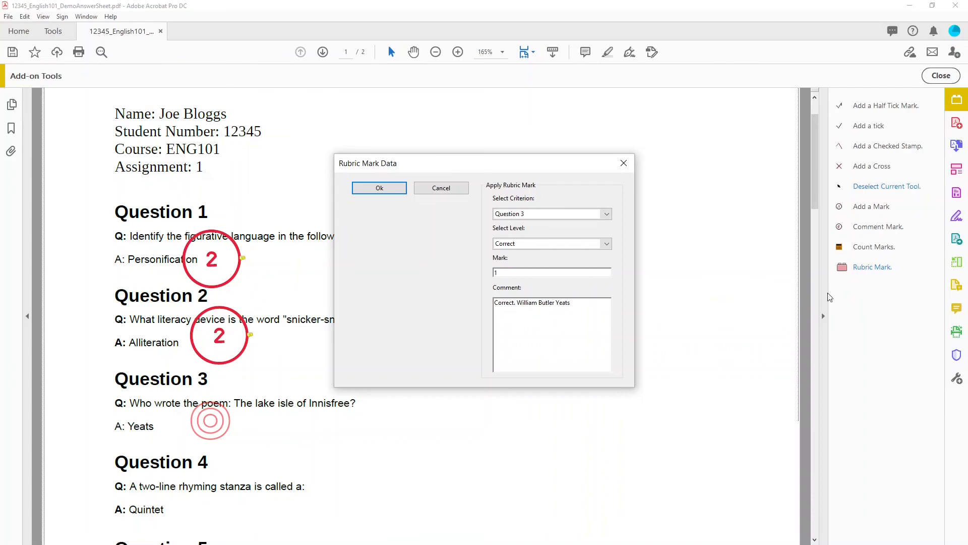
left_click(380, 188)
Apply a rubric mark beside the Question 4 answer with level Incorrect.
scroll(352, 337, "down", 5)
left_click(870, 267)
left_click(213, 266)
left_click(557, 244)
left_click(514, 264)
left_click(379, 188)
Apply a rubric mark of 2 to the Question 5 answer for the Question 5 - Grammar criterion.
scroll(205, 385, "down", 5)
left_click(195, 390)
left_click(558, 244)
left_click(504, 253)
left_click(376, 191)
Apply a rubric mark of 7 to the Question 5 answer for the Question 5 - Argument Structure criterion.
left_click(440, 377)
left_click(518, 244)
left_click(516, 255)
left_click(519, 244)
left_click(524, 272)
left_click(379, 188)
Count the rubric marks to generate the results page, and finalize the marked answer sheet.
left_click(874, 247)
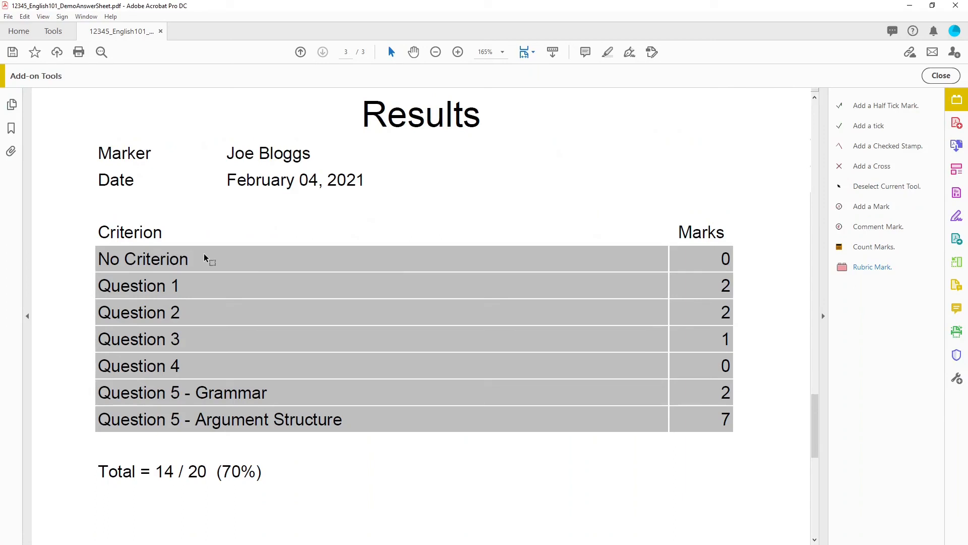
scroll(222, 297, "down", 10)
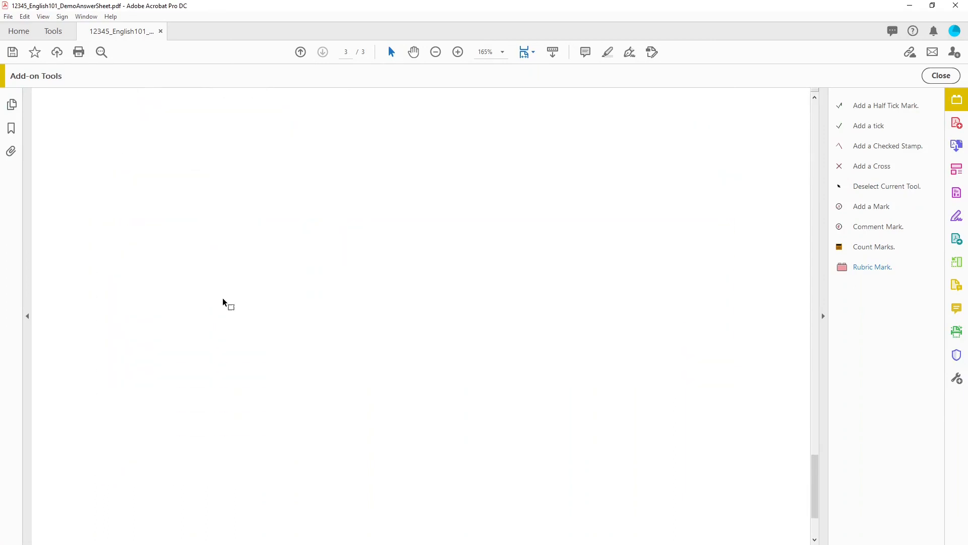
left_click(90, 522)
left_click(537, 307)
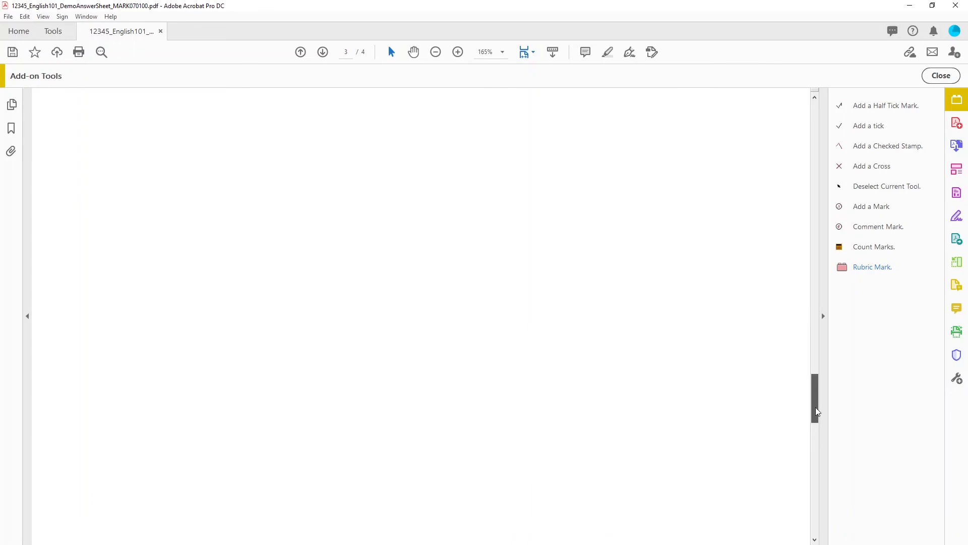
Look back over the finalized rubric-marked answer sheet and close it.
left_click_drag(815, 407, 815, 136)
left_click(956, 7)
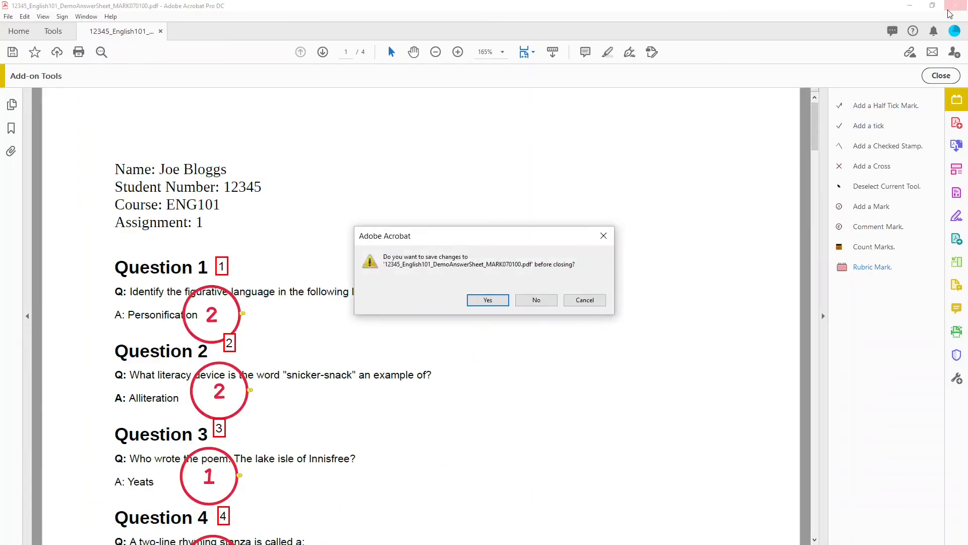